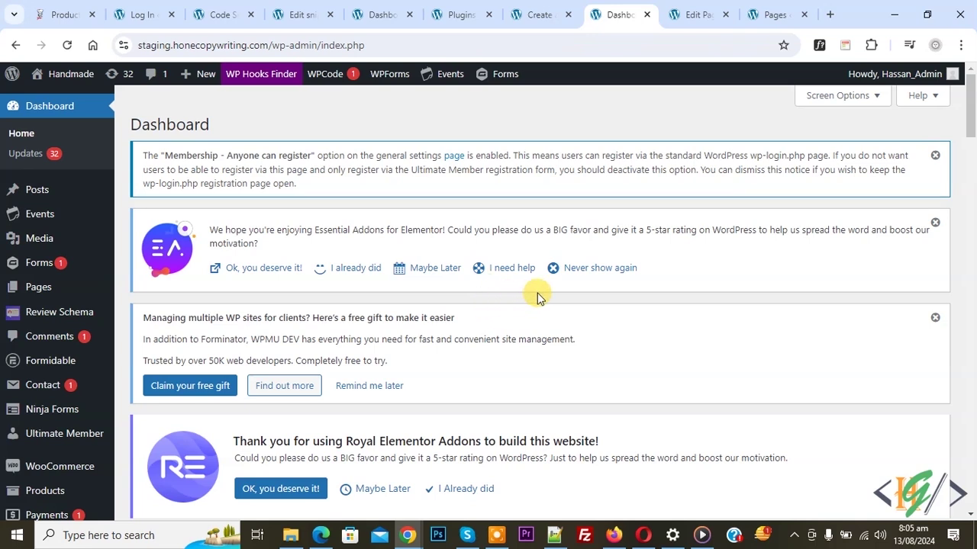
Search the installable WordPress plugins for "wpDataTables".
scroll(420, 163, "down", 3)
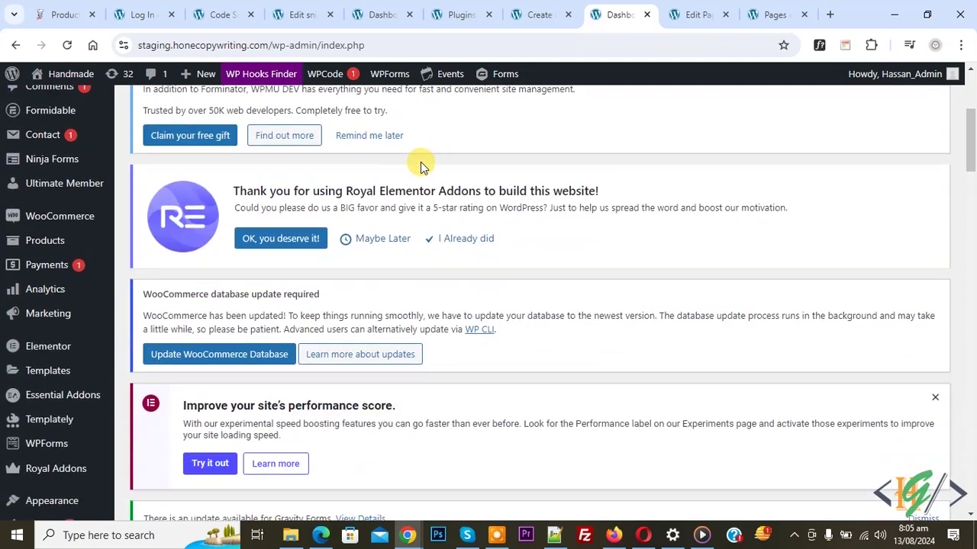
scroll(421, 163, "down", 2)
mouse_move(46, 347)
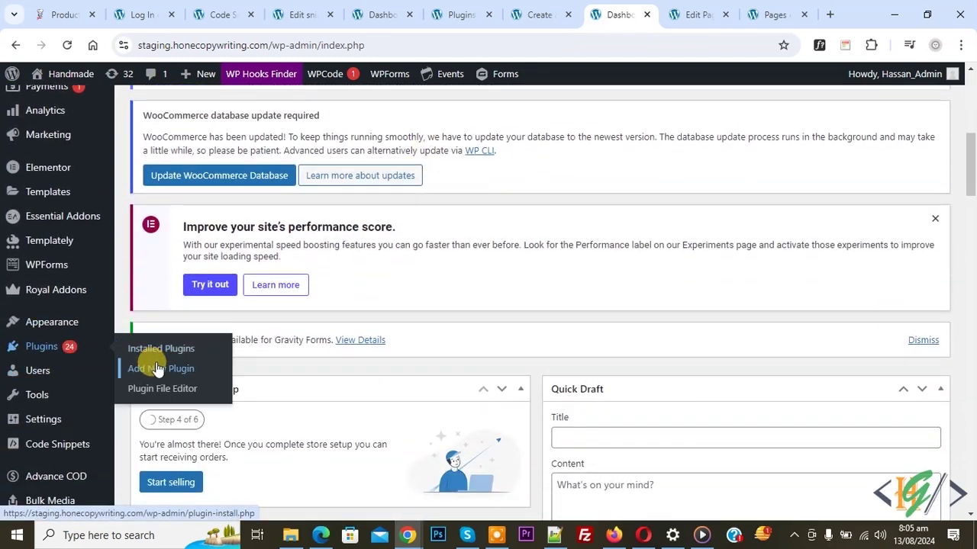
left_click(157, 370)
scroll(451, 161, "down", 4)
left_click(763, 155)
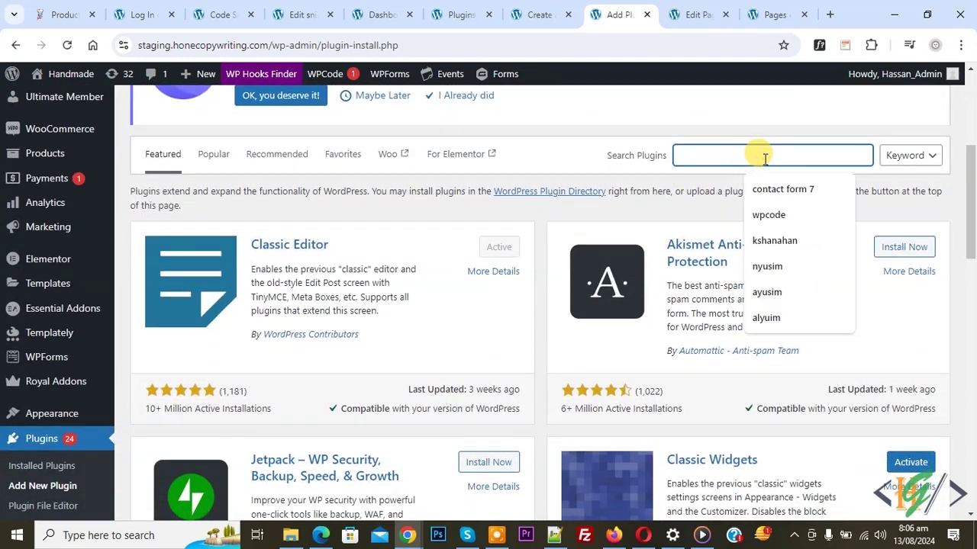
type("wpDataTables")
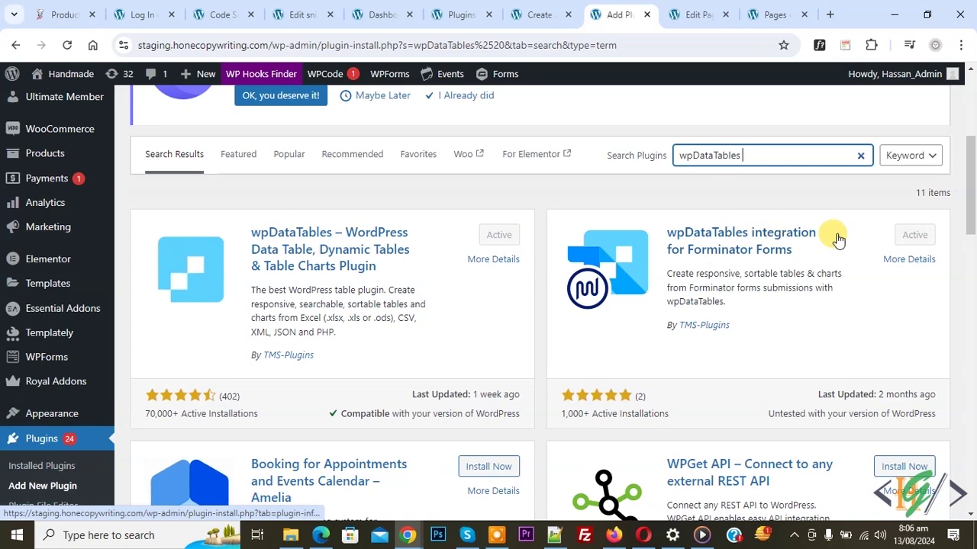
Start a new wpDataTables table of the type linked to an existing data source.
scroll(471, 247, "down", 3)
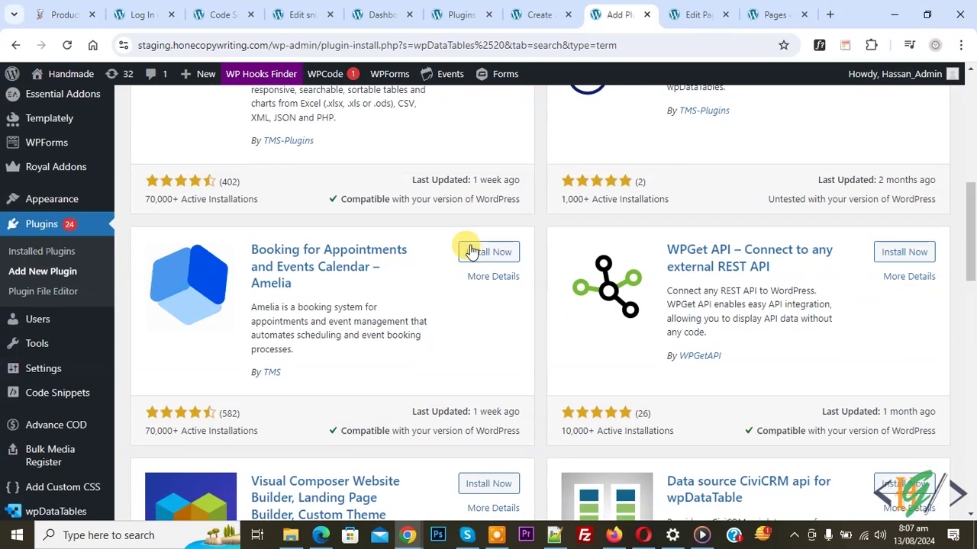
scroll(471, 251, "down", 1)
mouse_move(57, 451)
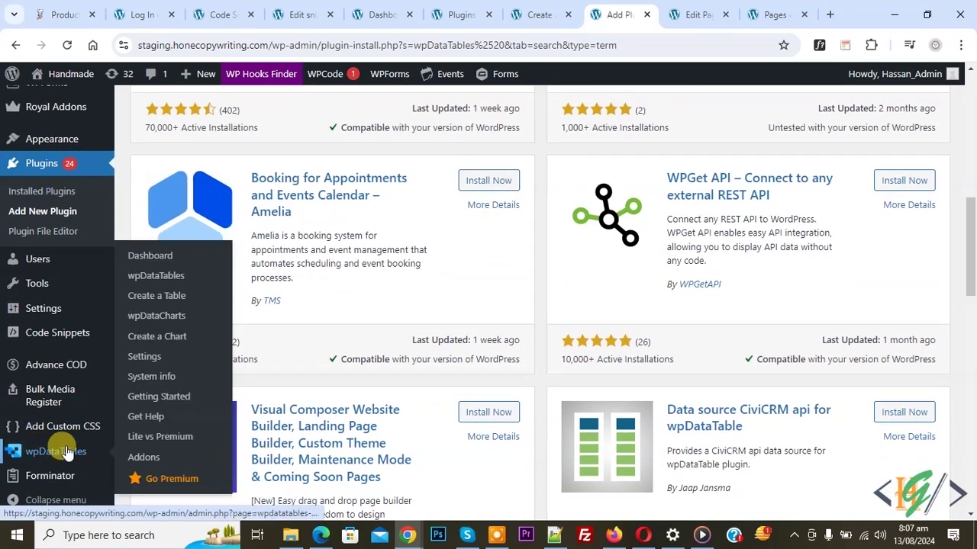
left_click(153, 295)
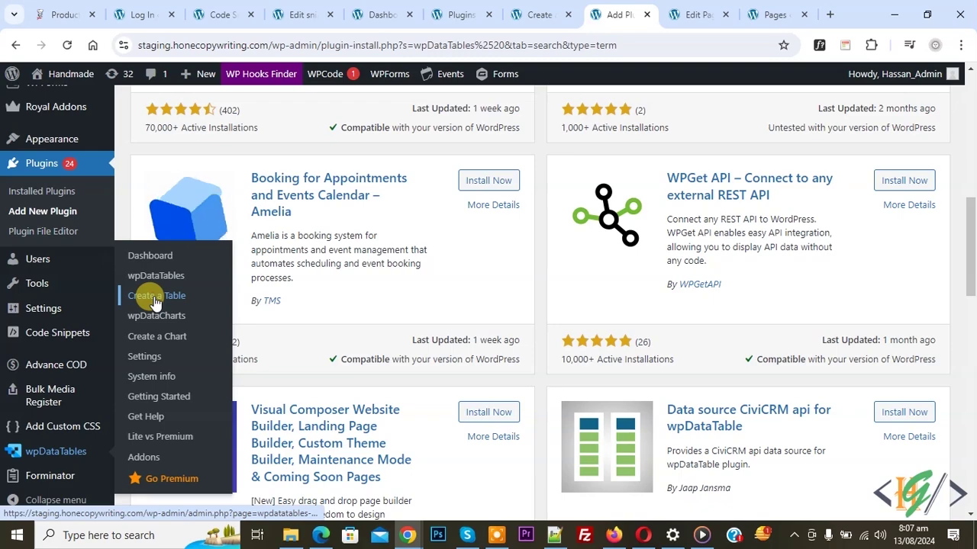
scroll(438, 187, "down", 5)
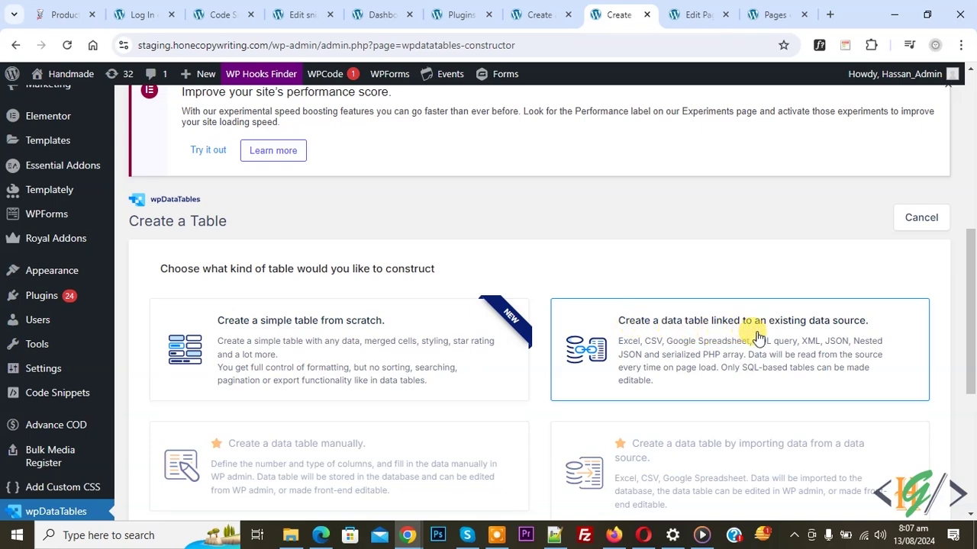
left_click(709, 348)
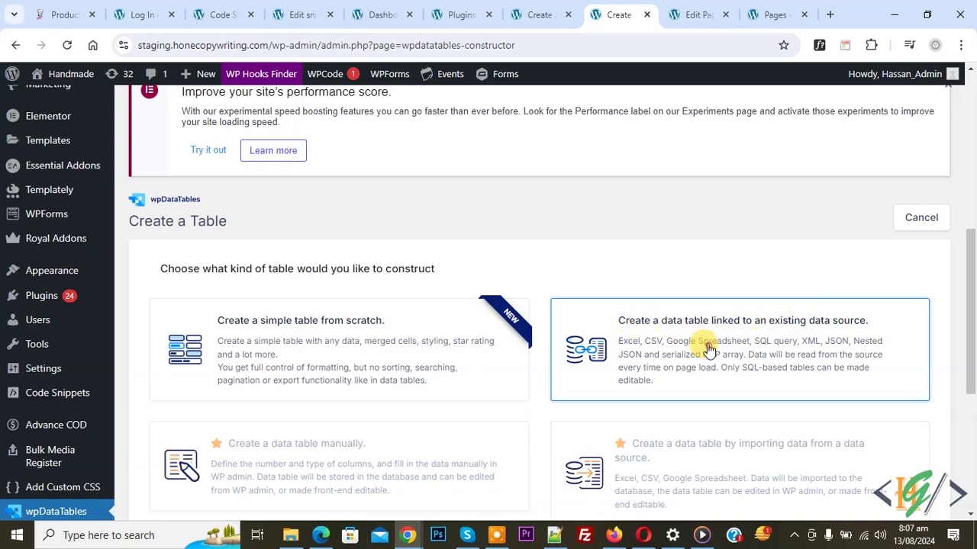
scroll(676, 298, "down", 3)
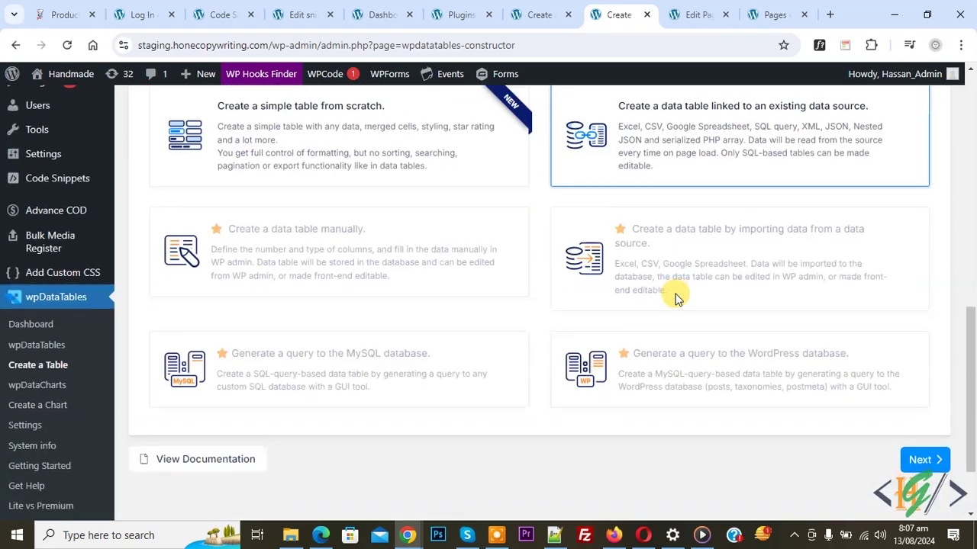
left_click(919, 460)
Set the table's input data source type to Forminator Form and choose the form "simple form".
scroll(455, 235, "down", 3)
scroll(458, 236, "down", 2)
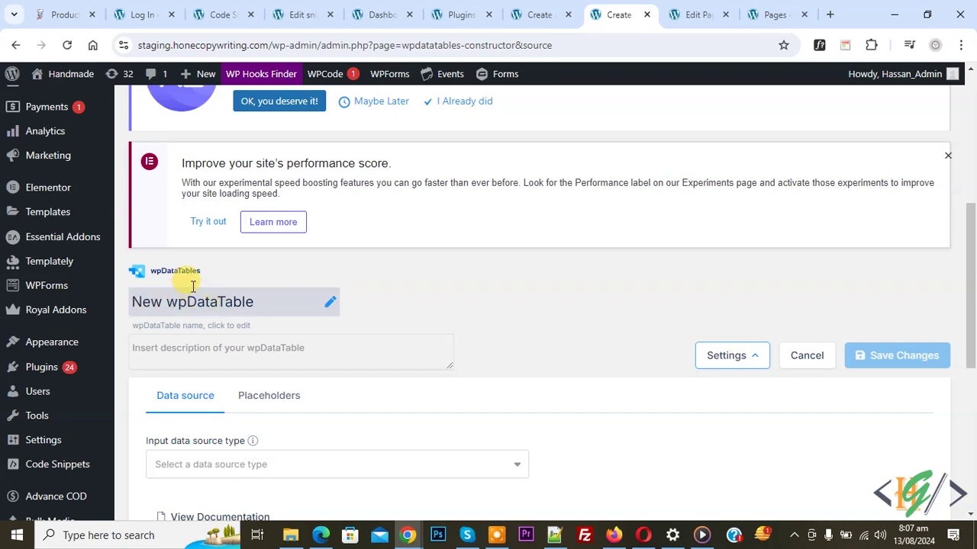
scroll(199, 282, "down", 2)
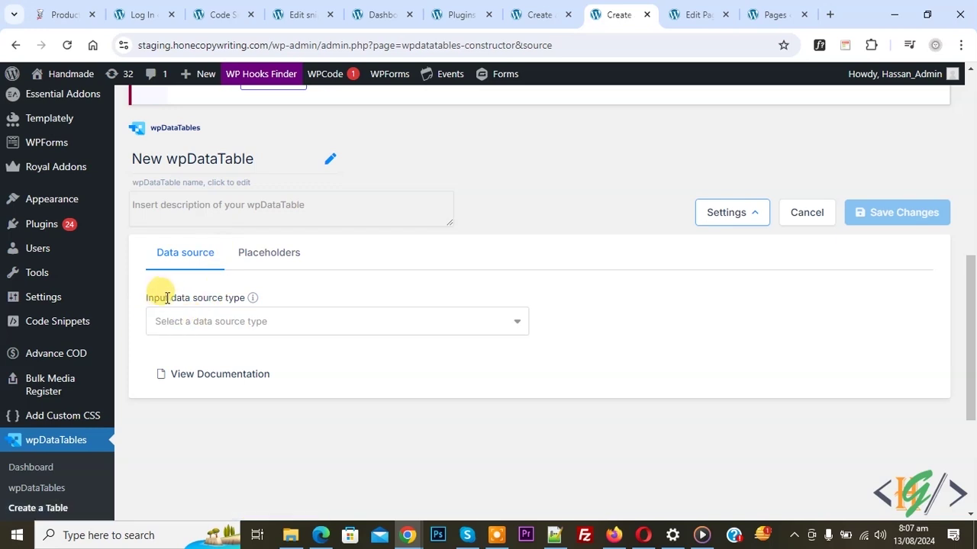
left_click(283, 320)
scroll(278, 225, "down", 1)
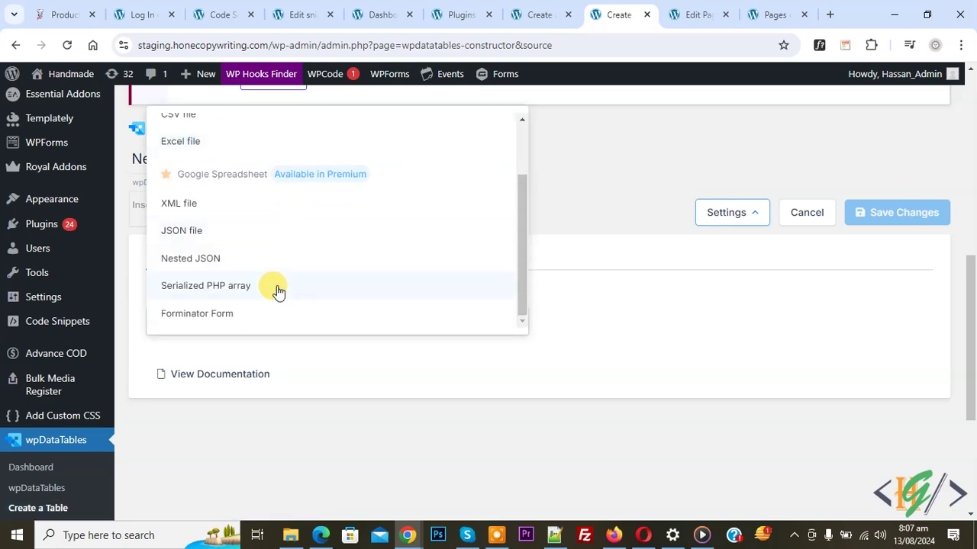
left_click(197, 316)
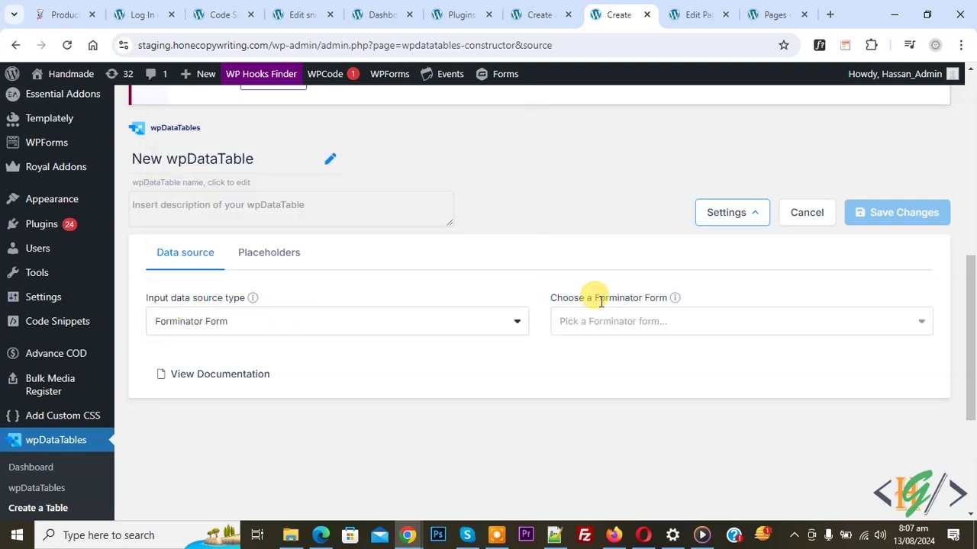
left_click(648, 319)
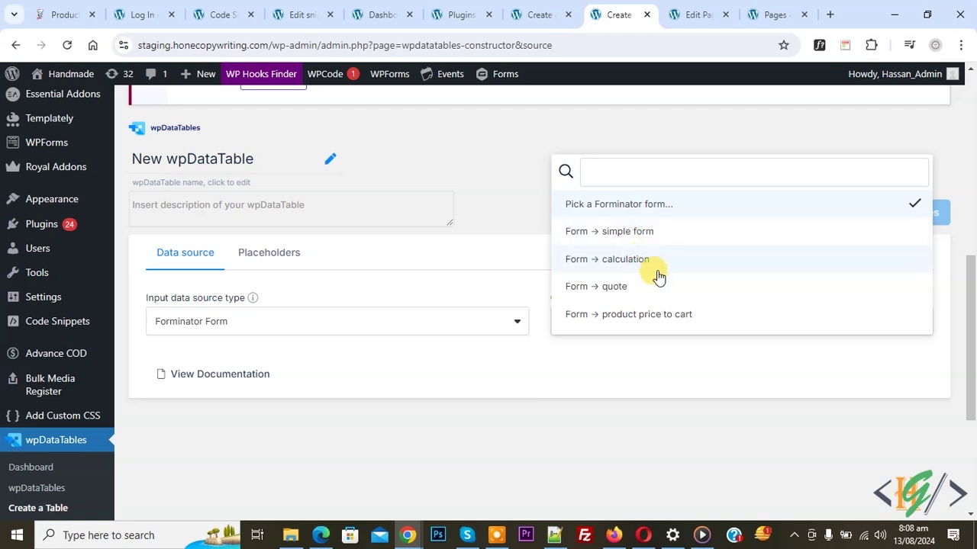
left_click(636, 236)
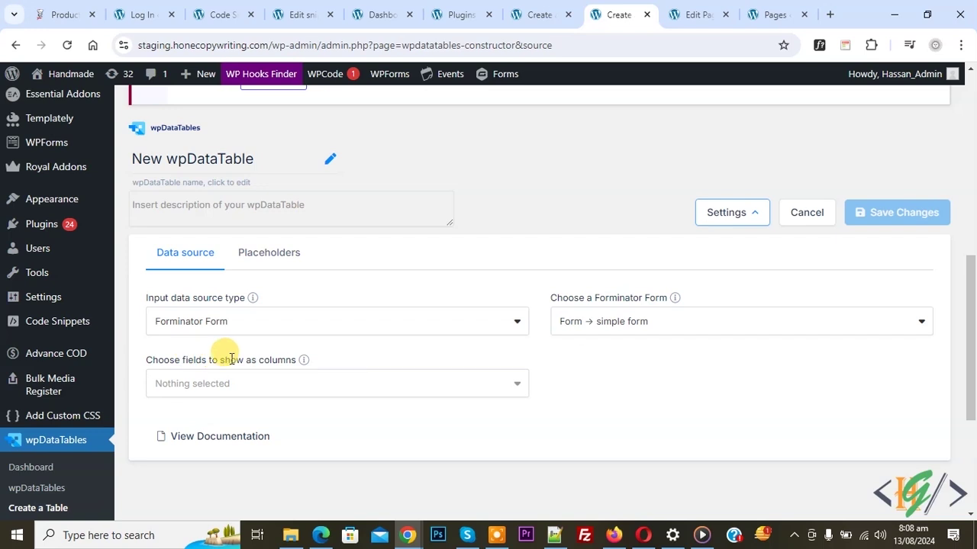
Choose the form fields Name, Email Address, Want to Show Field 2, Field 2, Phone, Subject and Your Message as table columns.
left_click(313, 386)
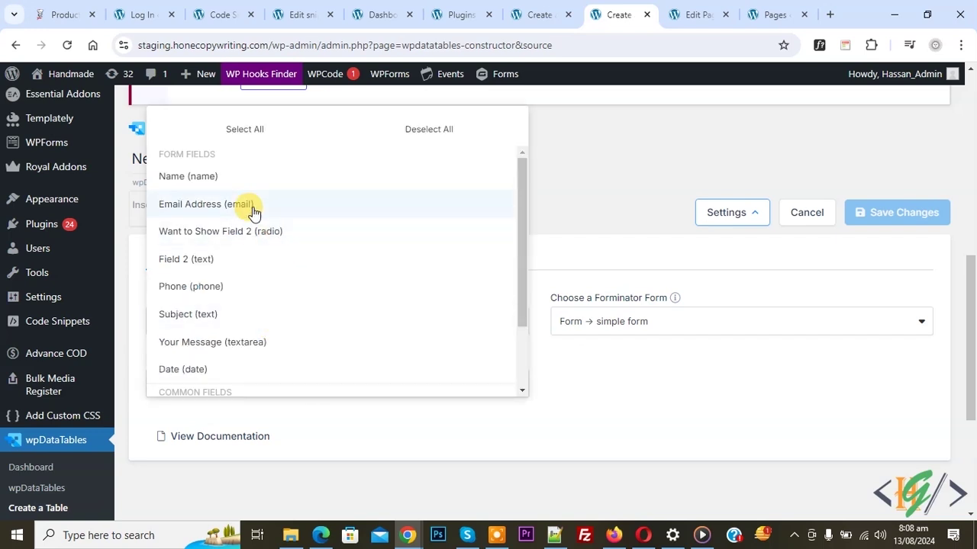
left_click(193, 177)
left_click(196, 205)
left_click(204, 230)
left_click(204, 259)
left_click(196, 286)
left_click(196, 314)
left_click(194, 341)
left_click(197, 371)
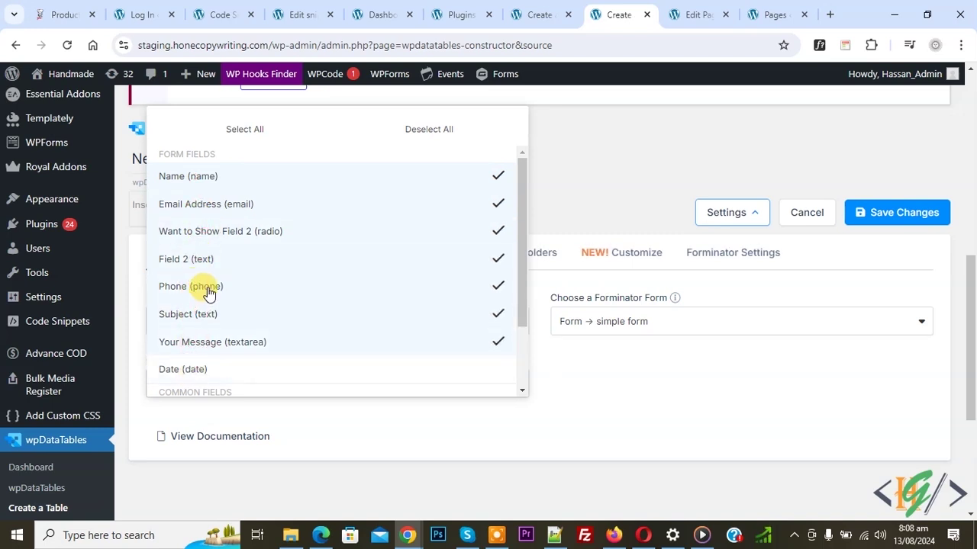
Add the common fields Entry Date and Entry ID as columns and save the table.
scroll(203, 290, "down", 2)
left_click(227, 334)
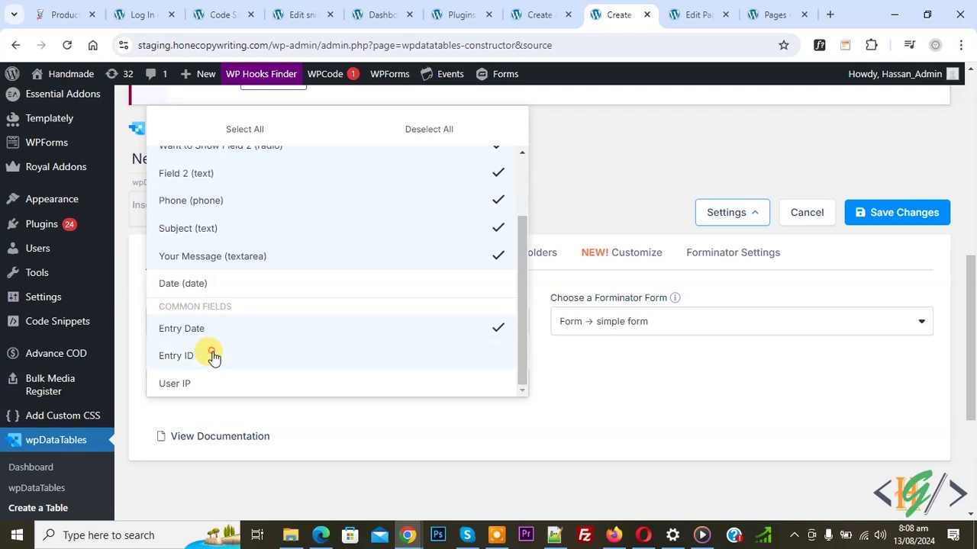
left_click(209, 354)
left_click(585, 347)
left_click(890, 219)
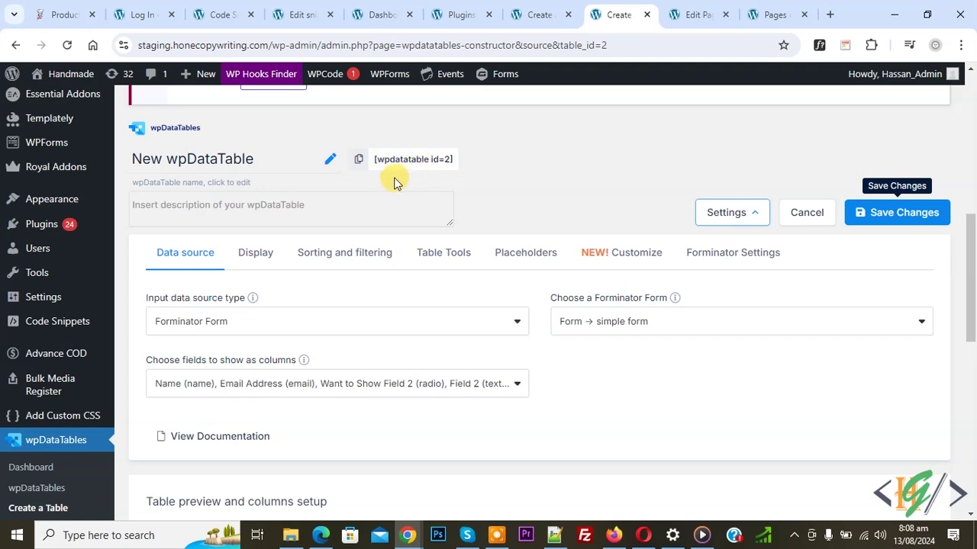
Examine the table preview and the display settings, including the options for default rows per page.
scroll(424, 215, "down", 3)
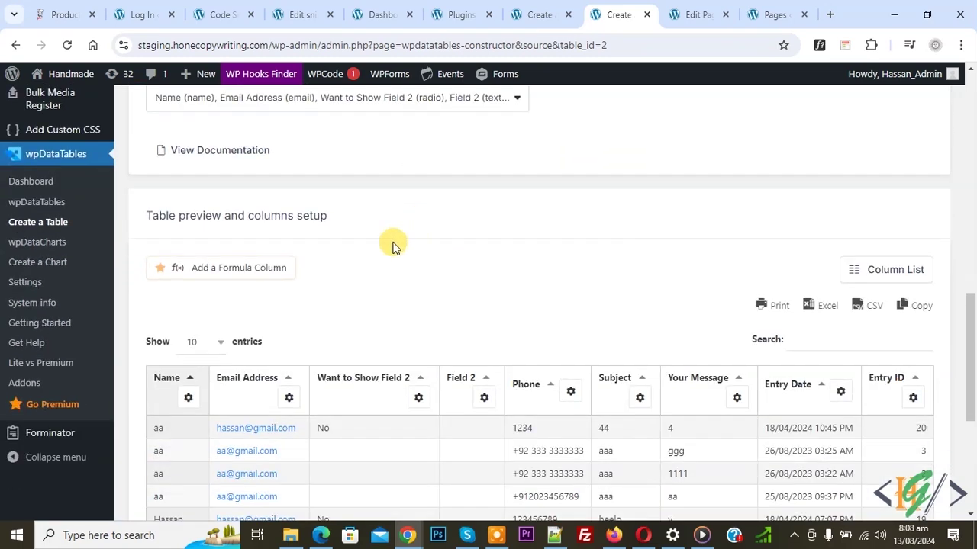
scroll(445, 308, "down", 1)
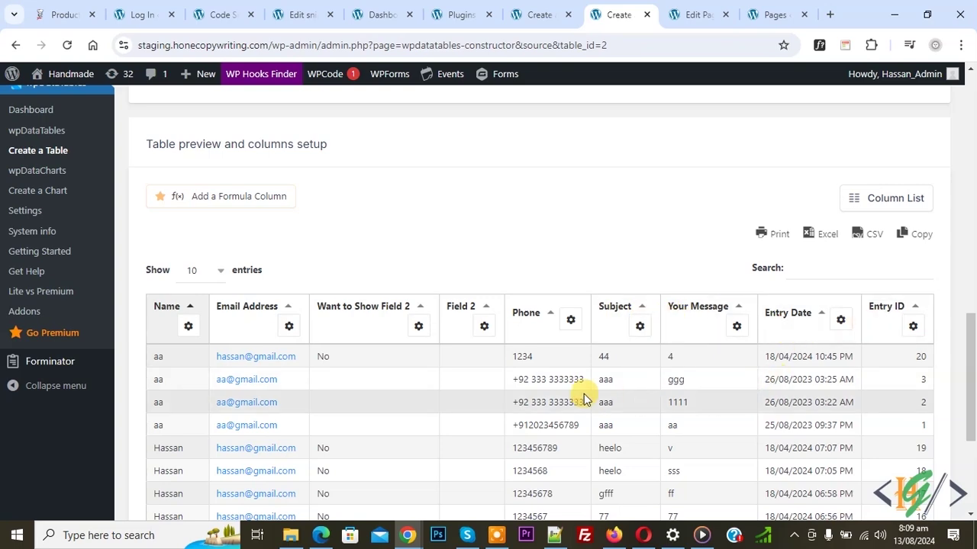
scroll(584, 397, "up", 8)
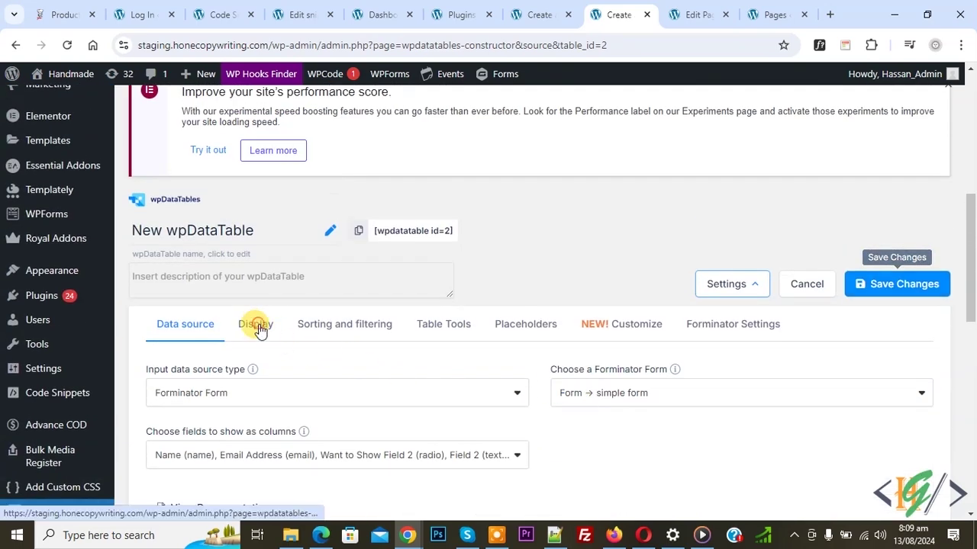
left_click(257, 327)
scroll(305, 279, "down", 2)
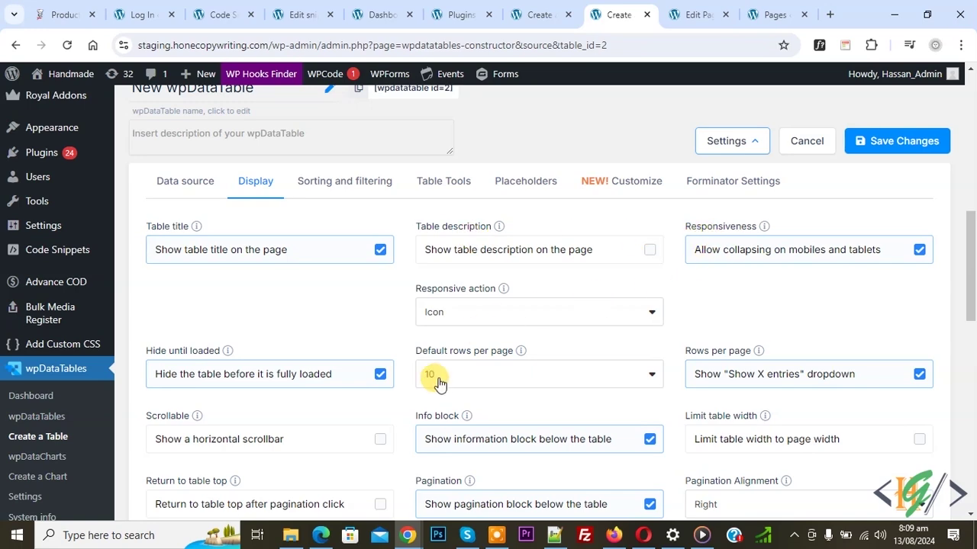
left_click(506, 375)
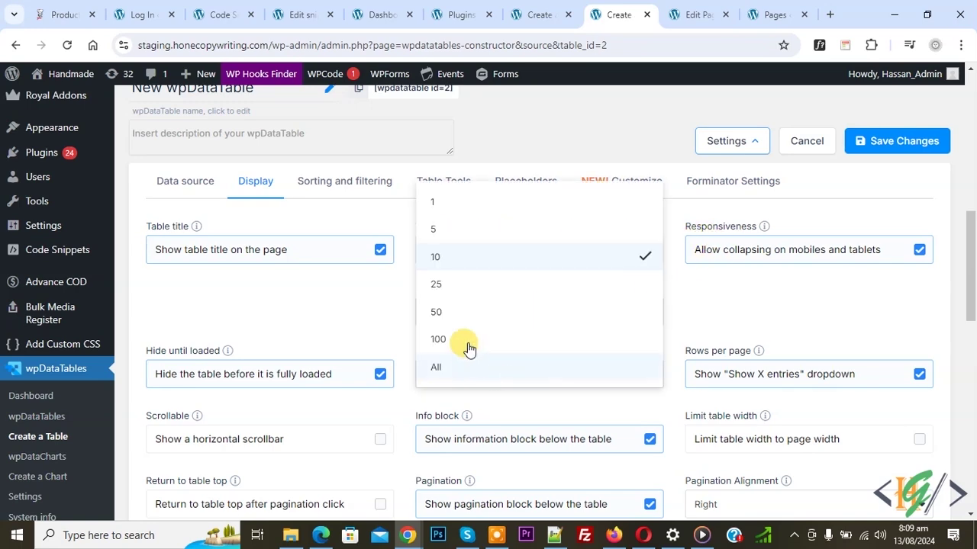
left_click(441, 265)
scroll(599, 393, "down", 2)
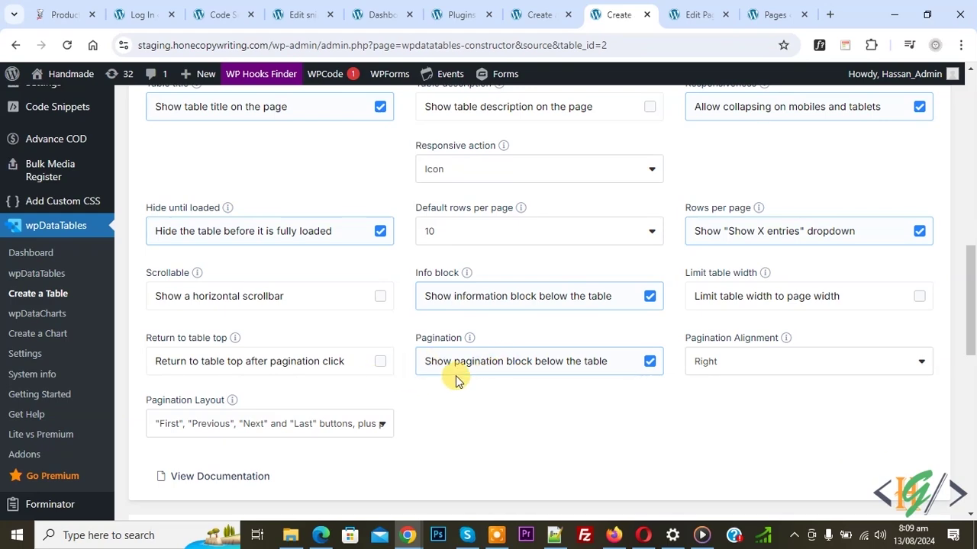
scroll(458, 378, "up", 3)
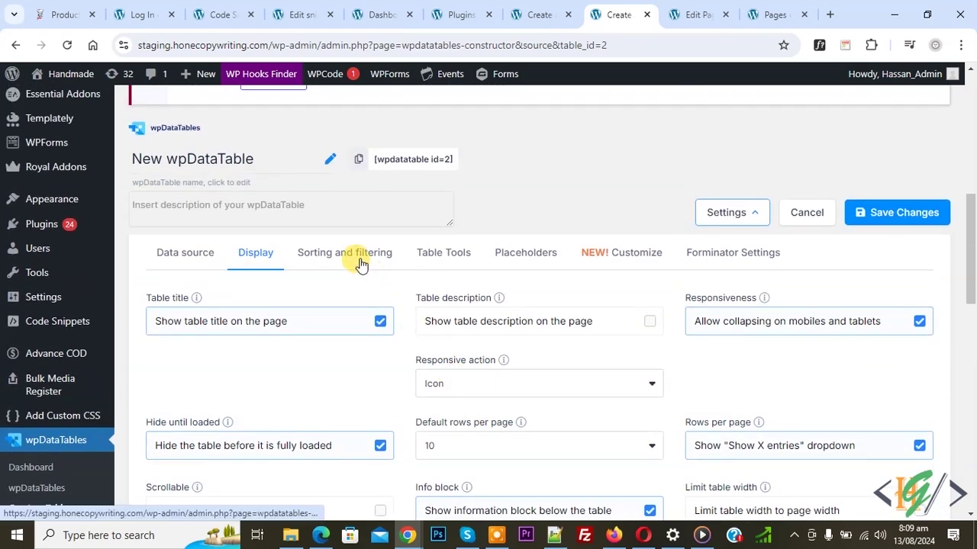
Review the sorting and filtering, table tools and placeholder settings, and save the table.
left_click(360, 260)
left_click(454, 320)
left_click(649, 321)
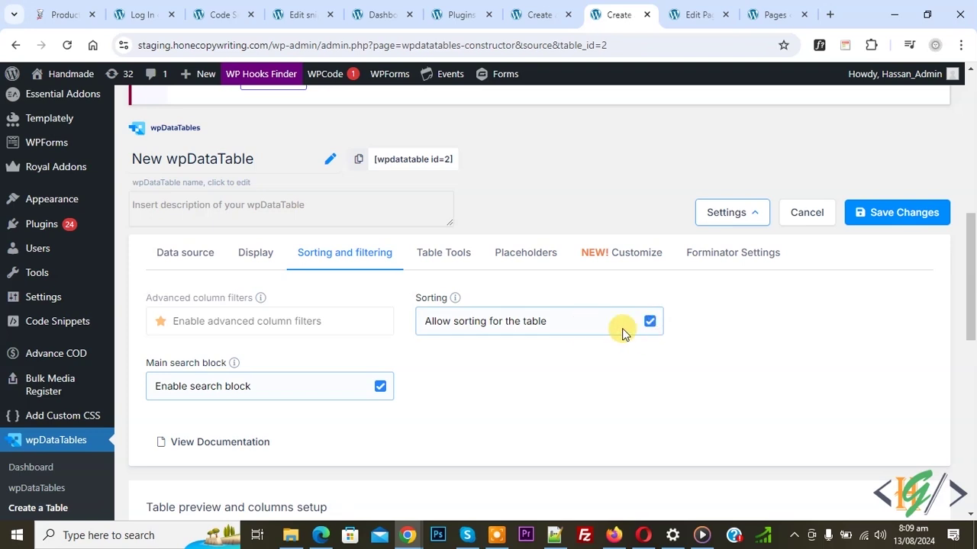
left_click(443, 264)
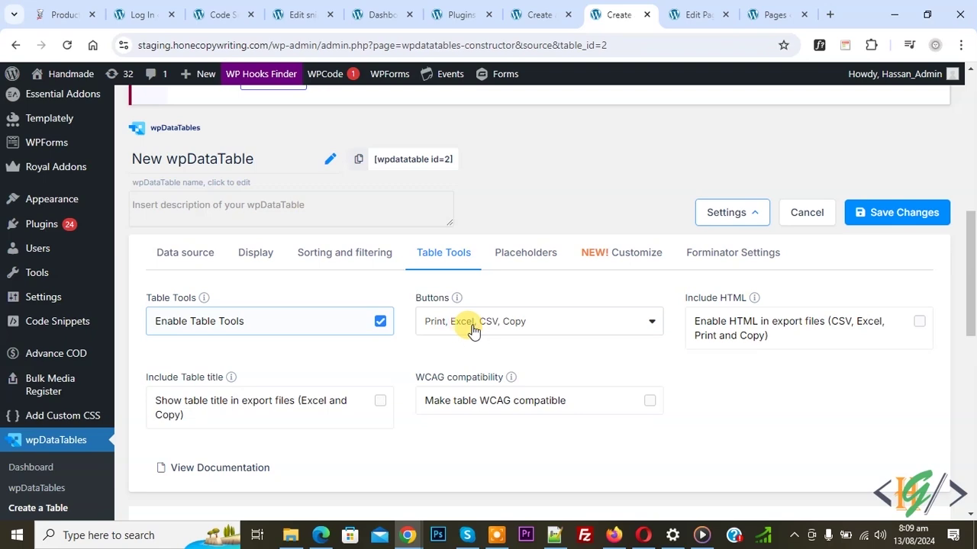
left_click(504, 269)
left_click(882, 212)
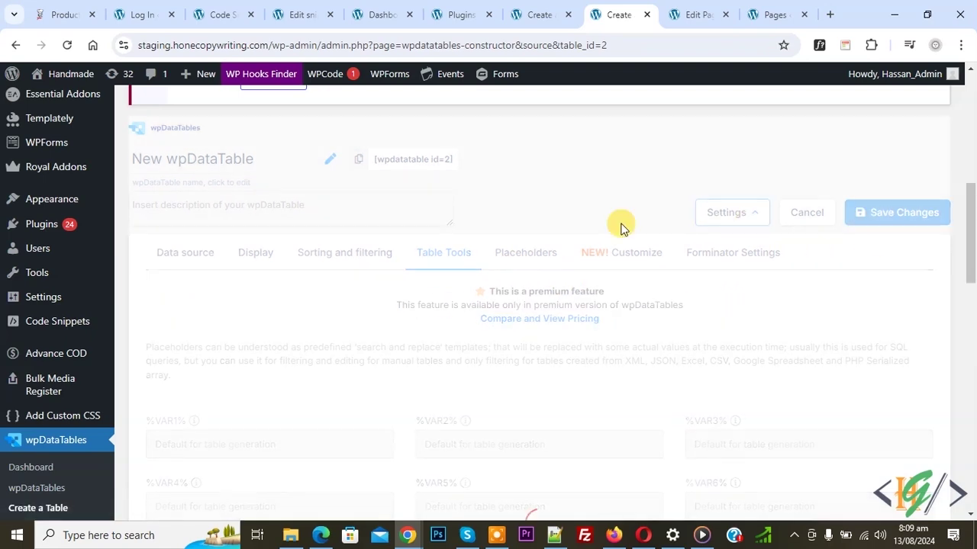
Copy the table's shortcode into the content of the "forminator form display record" page and update the page.
left_click(359, 158)
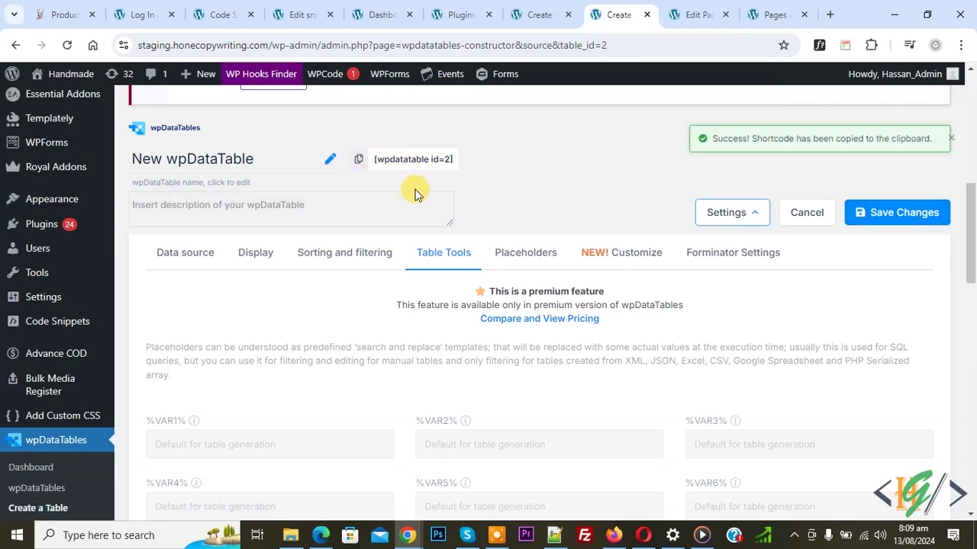
key("ctrl+Tab")
scroll(435, 381, "down", 3)
left_click(348, 359)
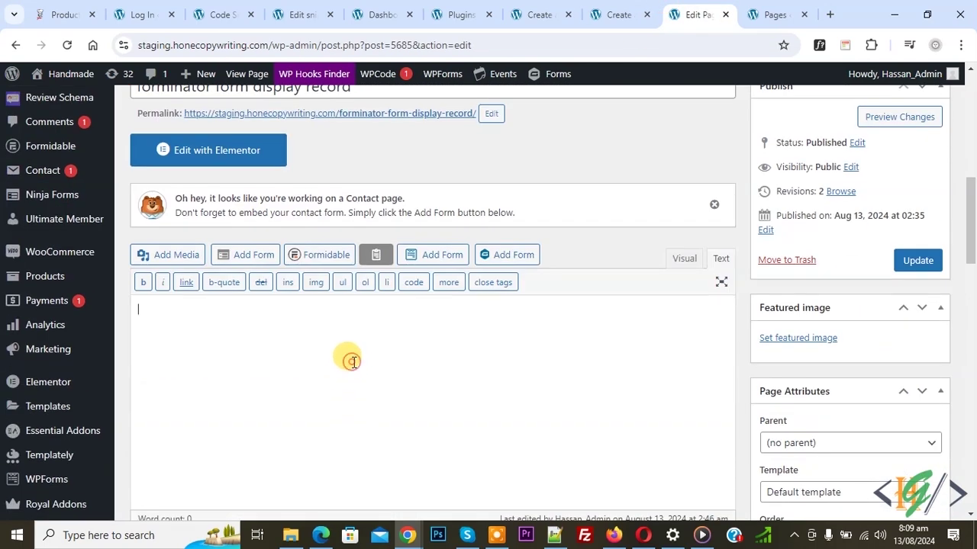
key("ctrl+v")
left_click(918, 260)
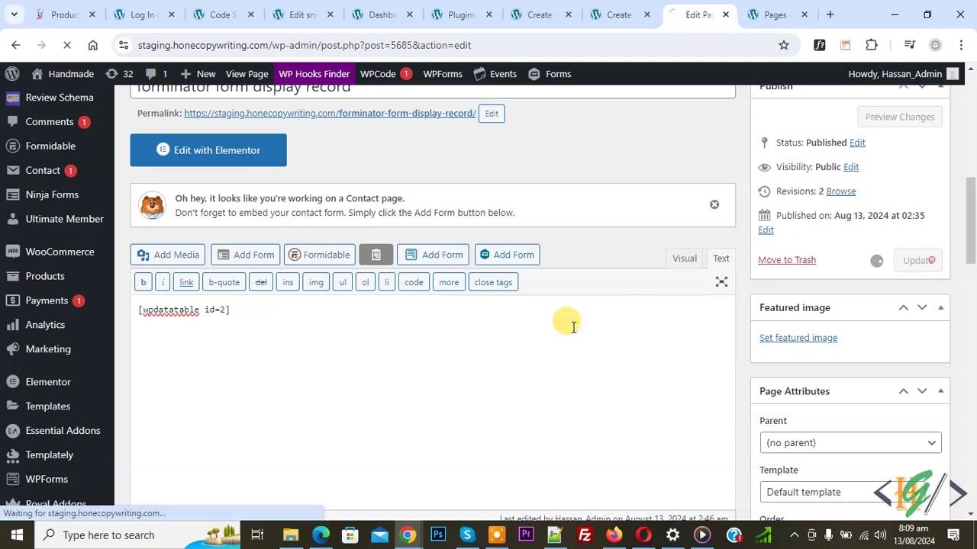
Open the updated page's permalink in a new browser tab and switch to it.
scroll(438, 257, "down", 4)
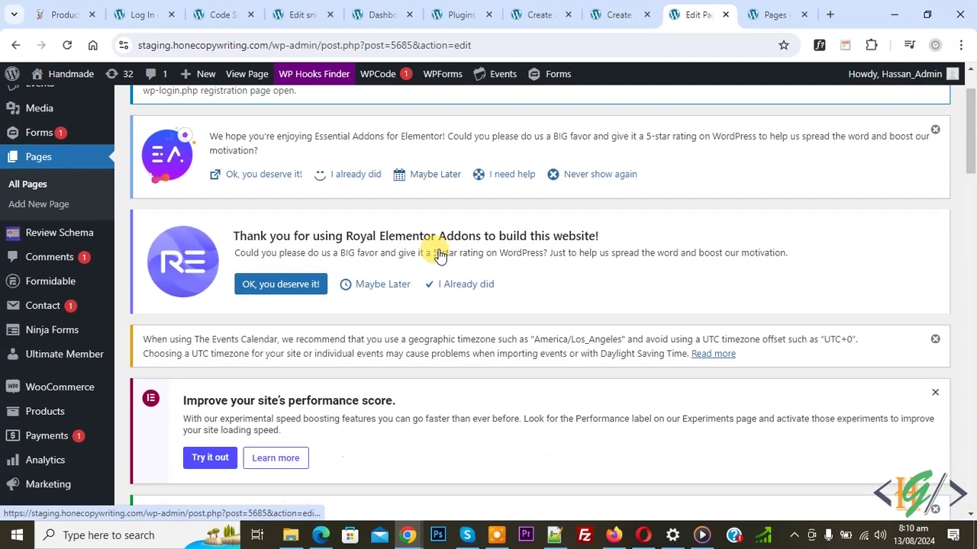
right_click(416, 377)
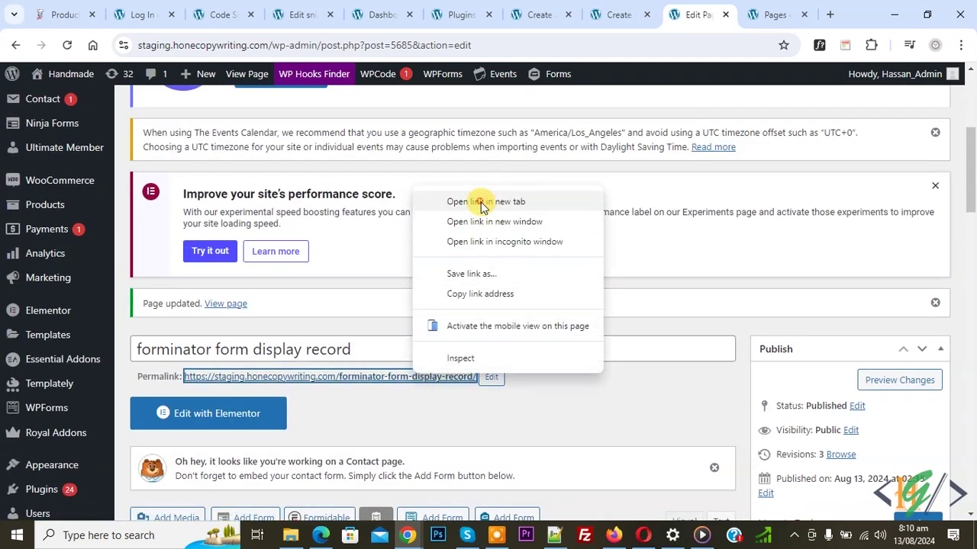
left_click(479, 201)
left_click(691, 15)
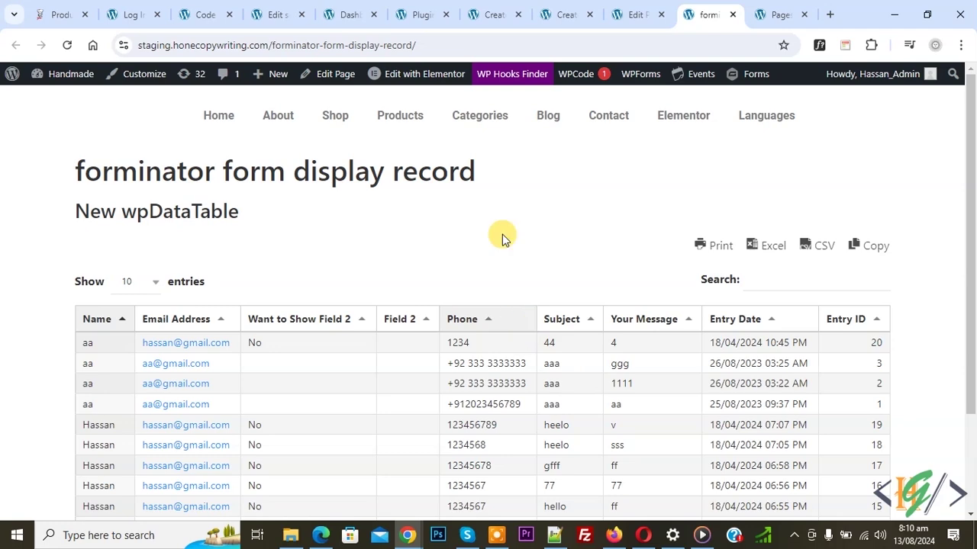
Show 100 entries in the published table and look through the listed form submissions.
scroll(383, 224, "down", 2)
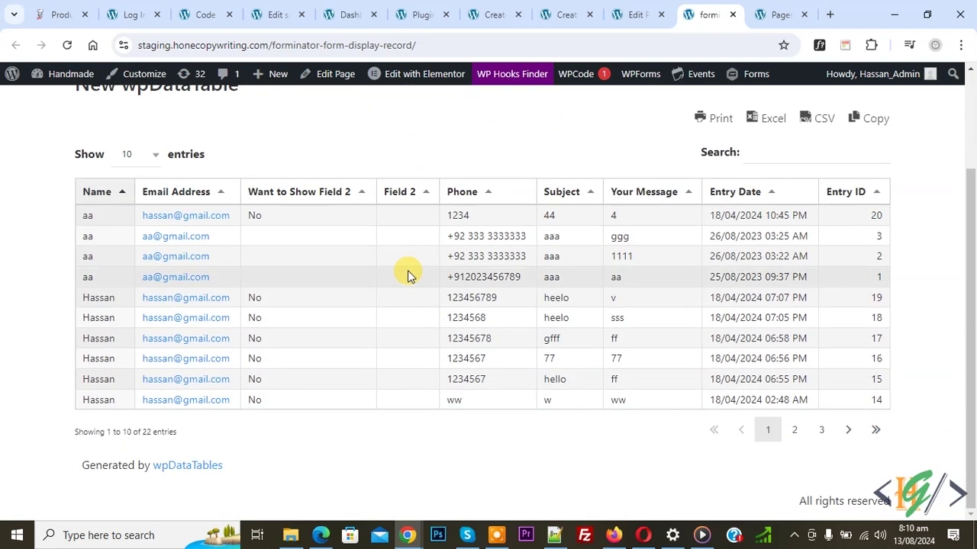
left_click(128, 154)
left_click(122, 300)
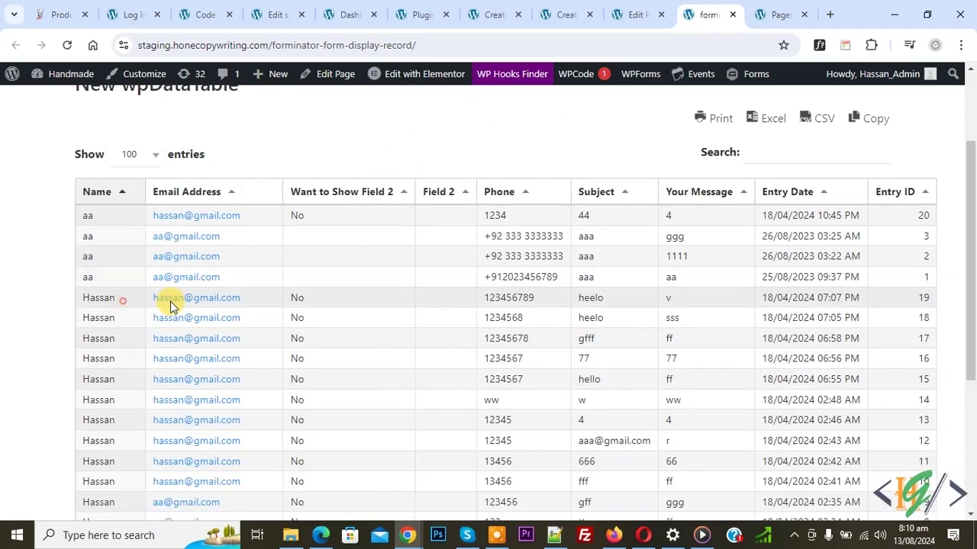
scroll(401, 247, "down", 3)
scroll(489, 343, "up", 5)
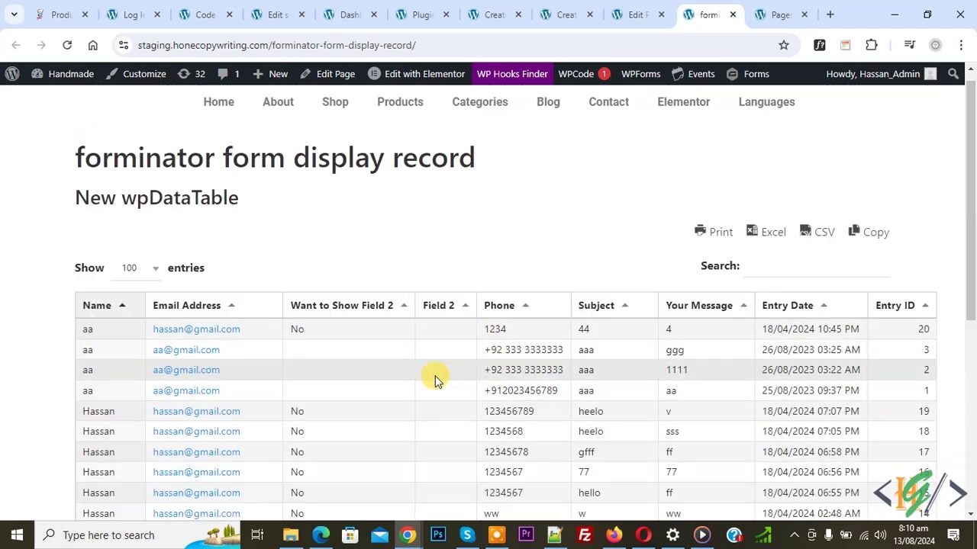
scroll(436, 379, "down", 2)
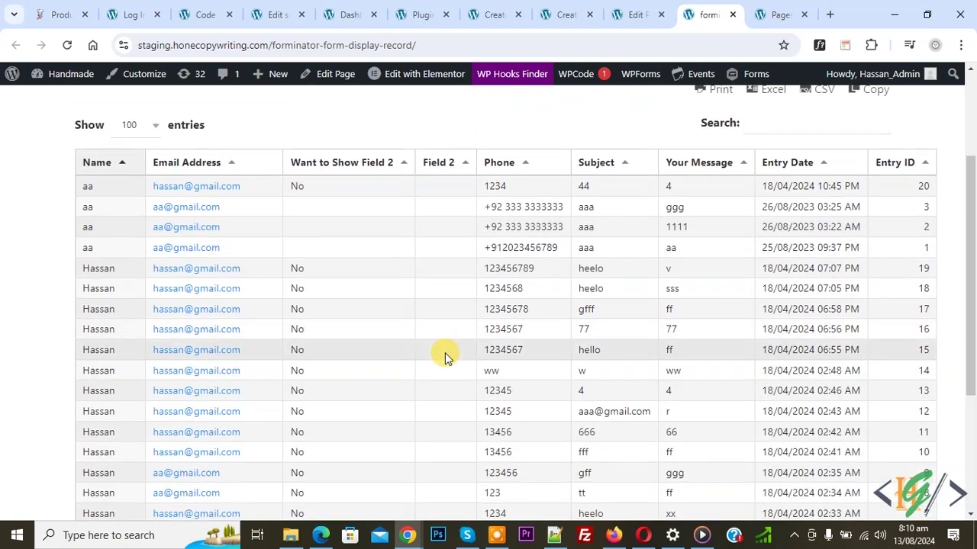